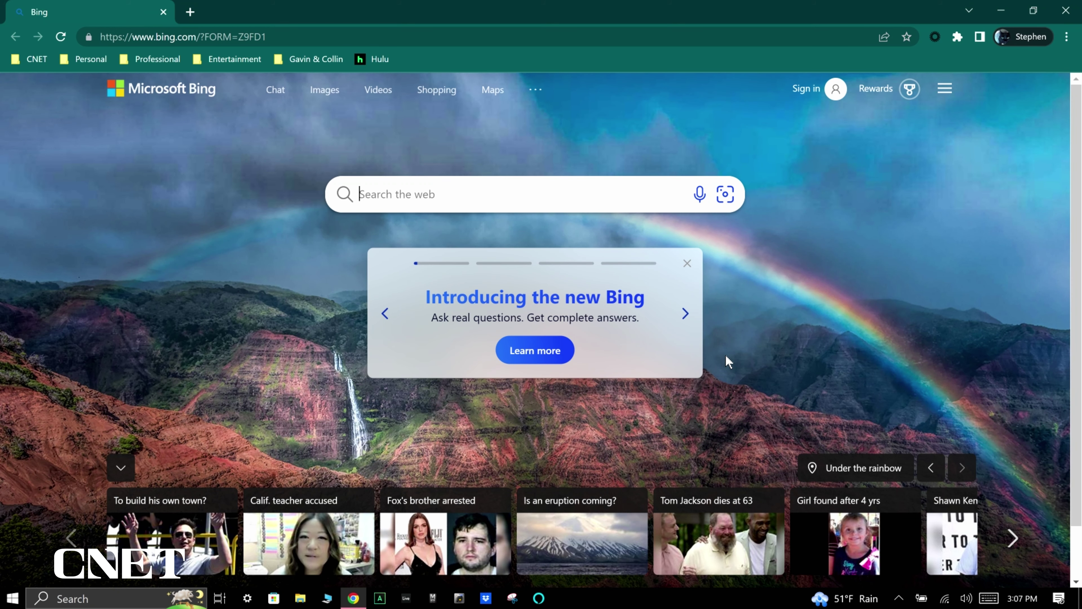
Open the 'Introducing the new Bing' page from Learn more on the Bing homepage
click(536, 353)
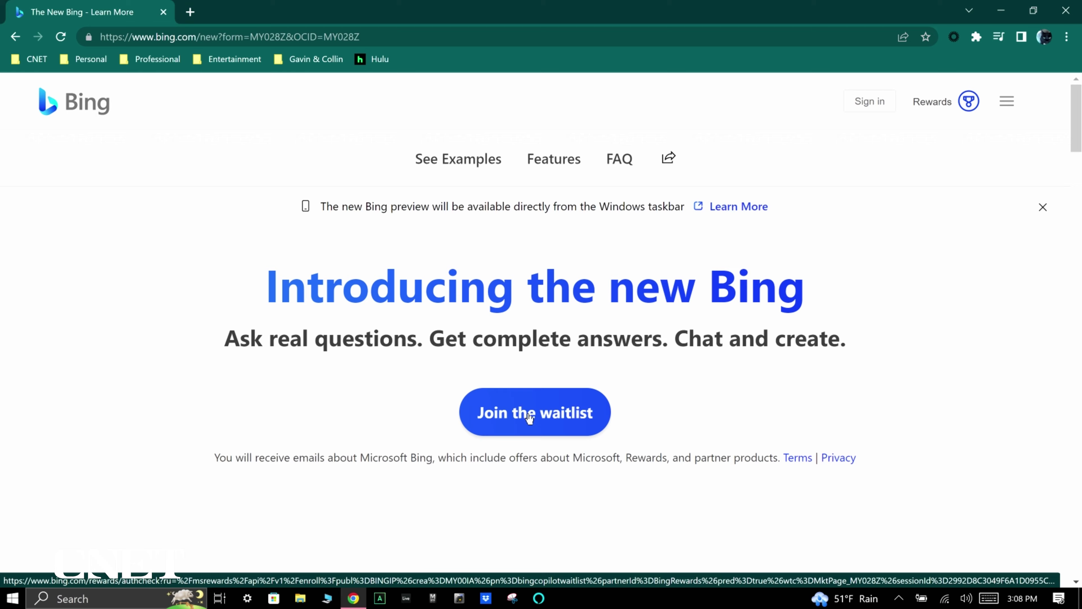
Join the new Bing waitlist, signing in with a Microsoft account
click(527, 416)
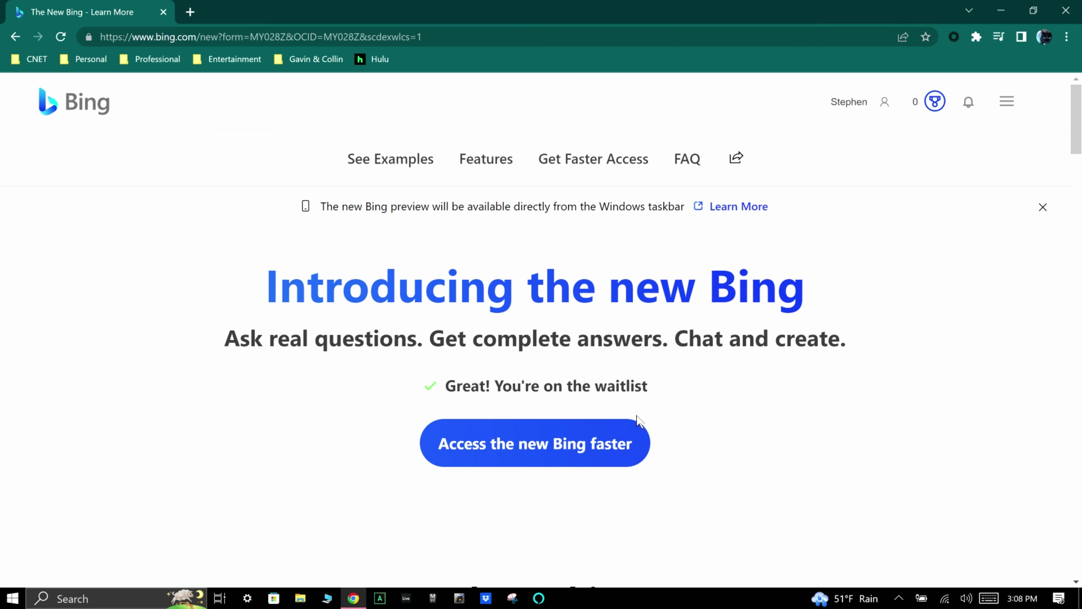
Add the Microsoft Bing Search extension to Chrome from the 'Access the new Bing faster' link
click(525, 446)
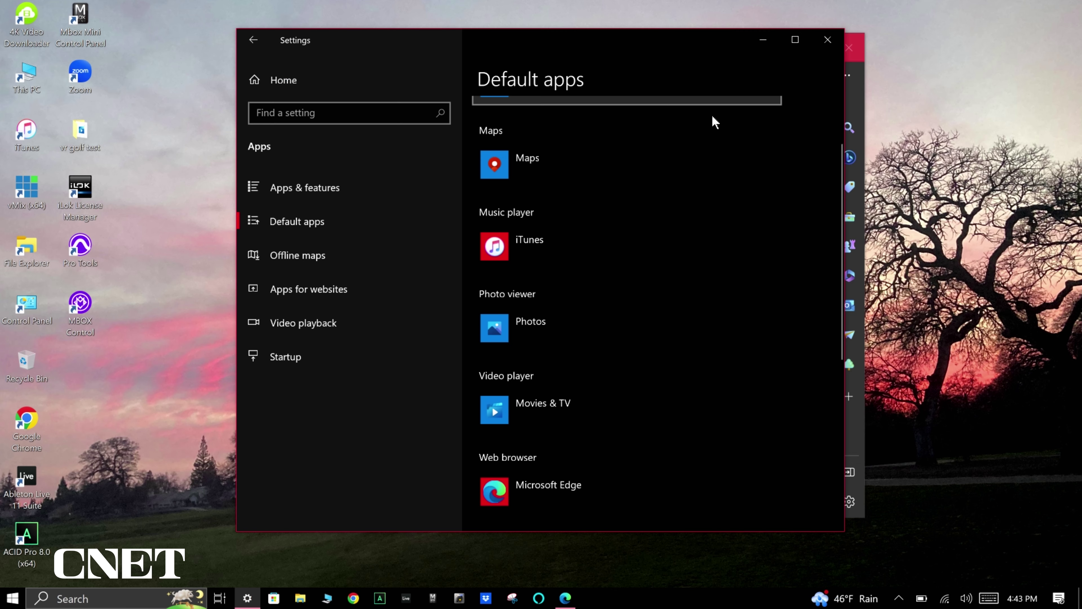
scroll(712, 114, down, 5)
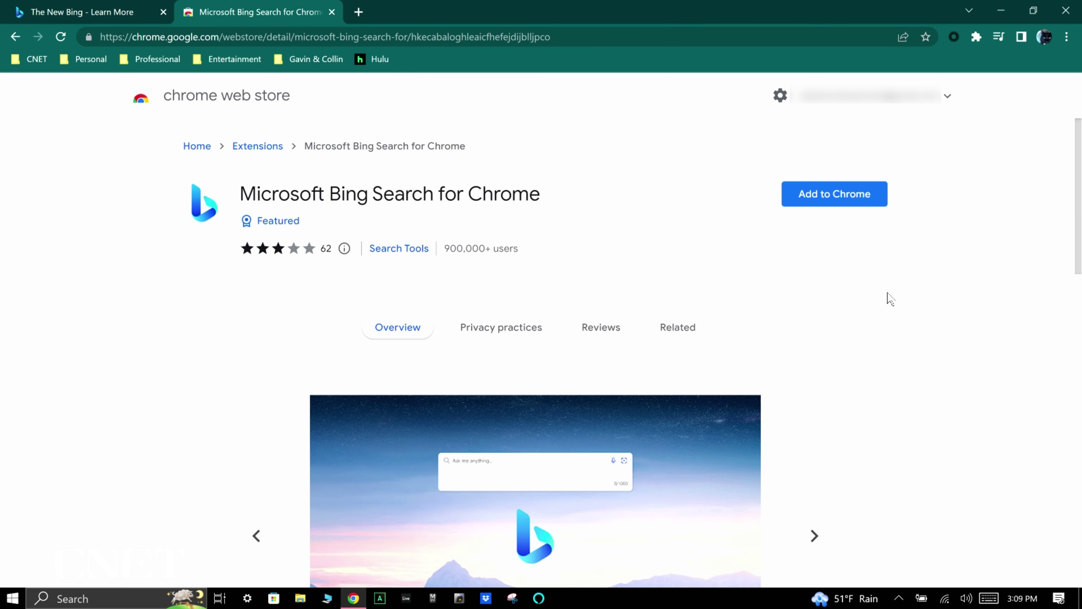
click(846, 194)
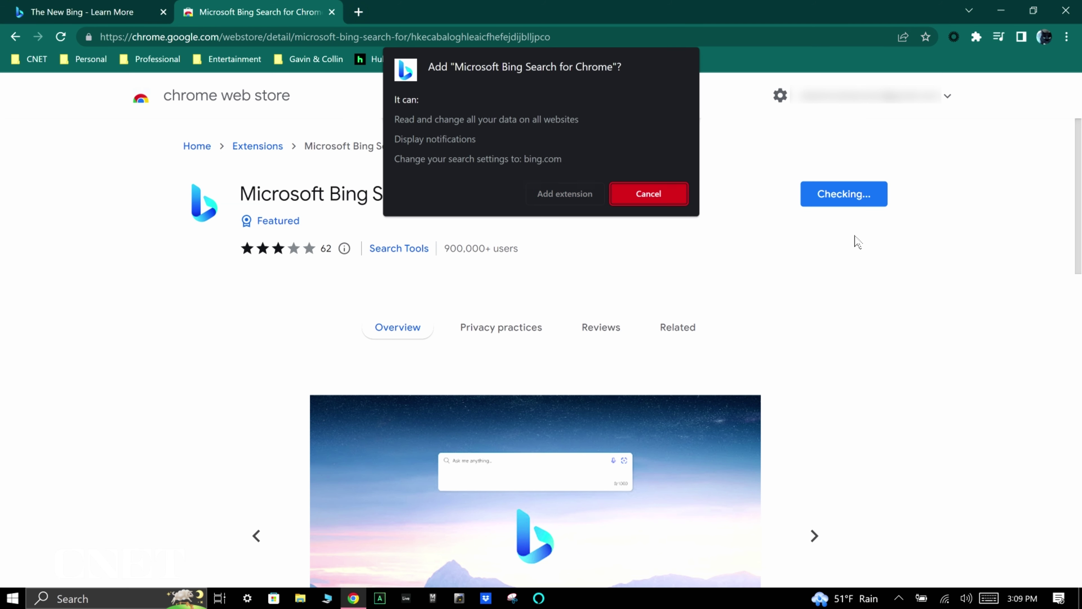
click(564, 193)
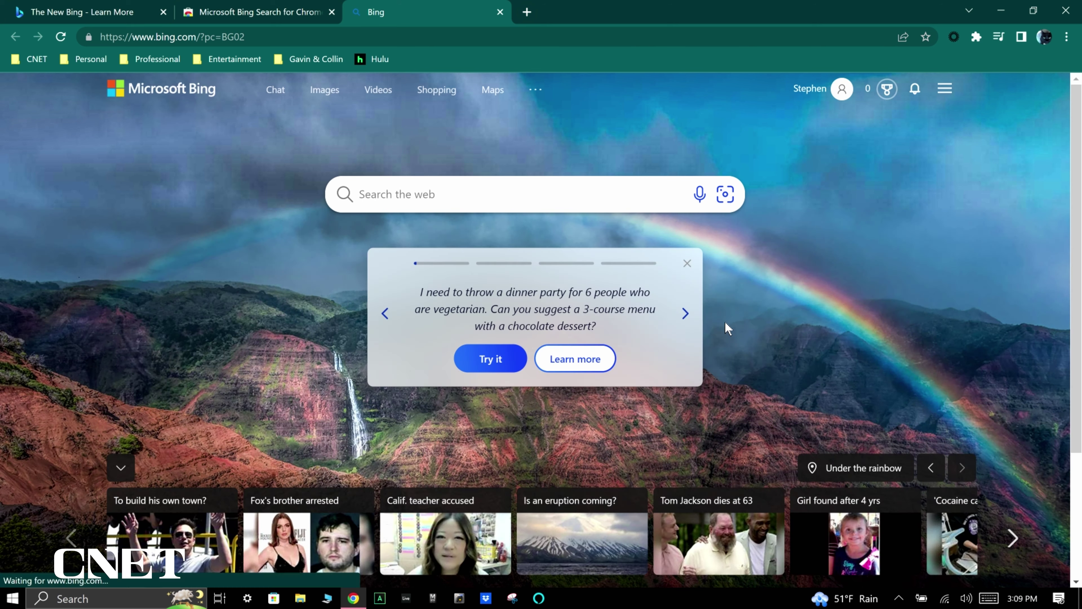
Add the Bing Homepage & Search extension to Chrome as well
click(976, 38)
click(873, 257)
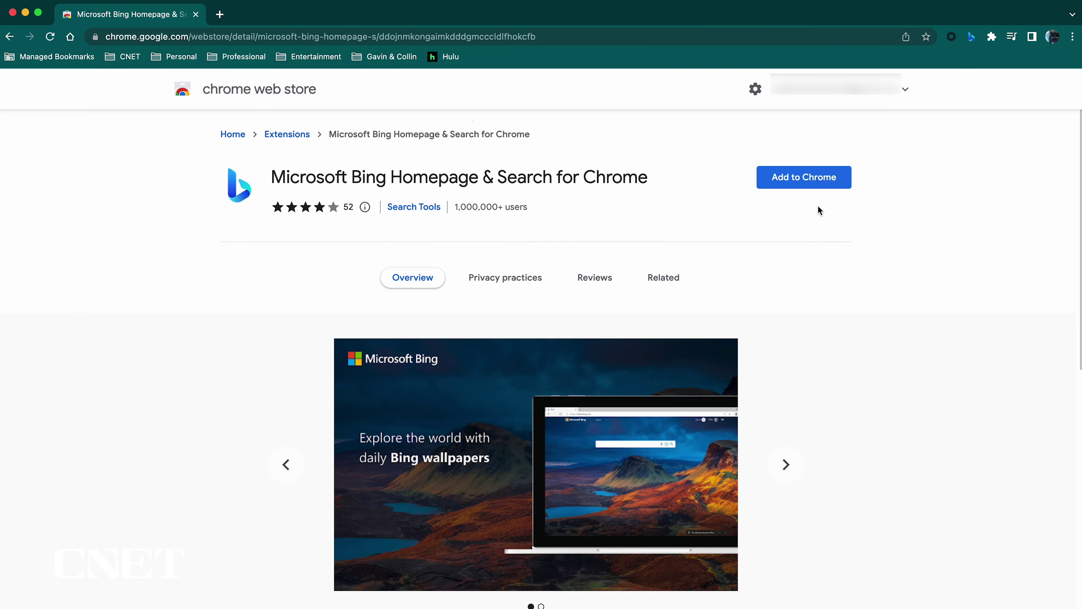
click(815, 178)
click(635, 416)
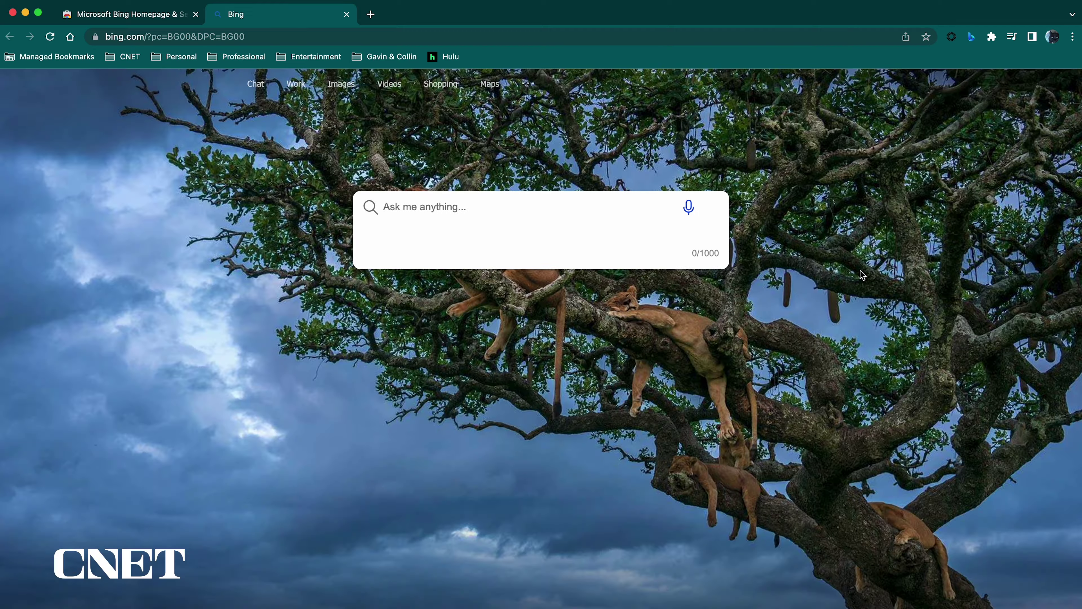
Pin the Microsoft Bing Homepage extension to the toolbar and open the Bing app download page
click(992, 37)
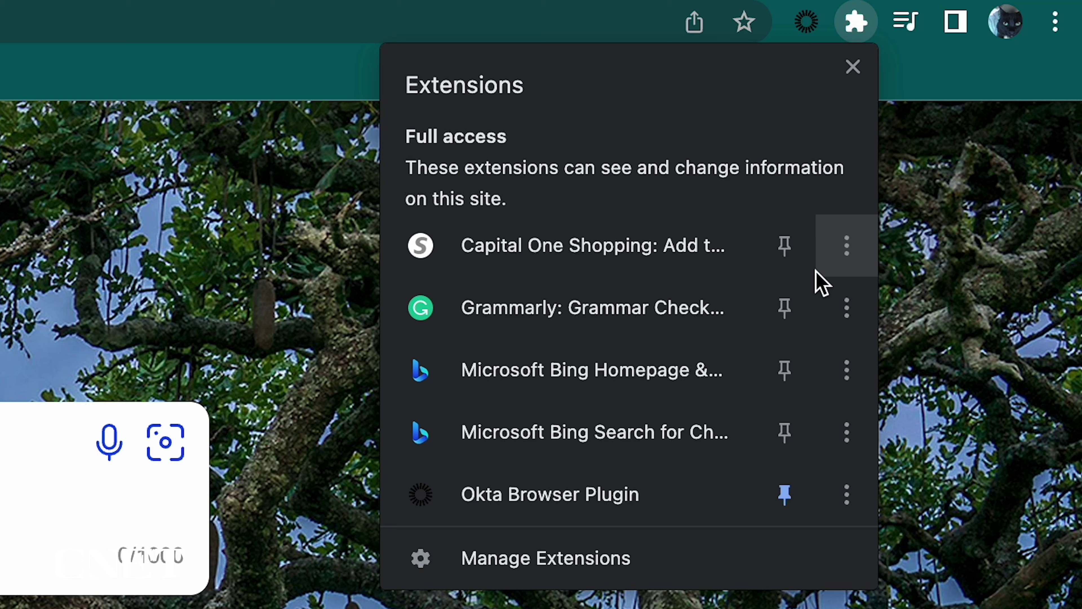
click(786, 375)
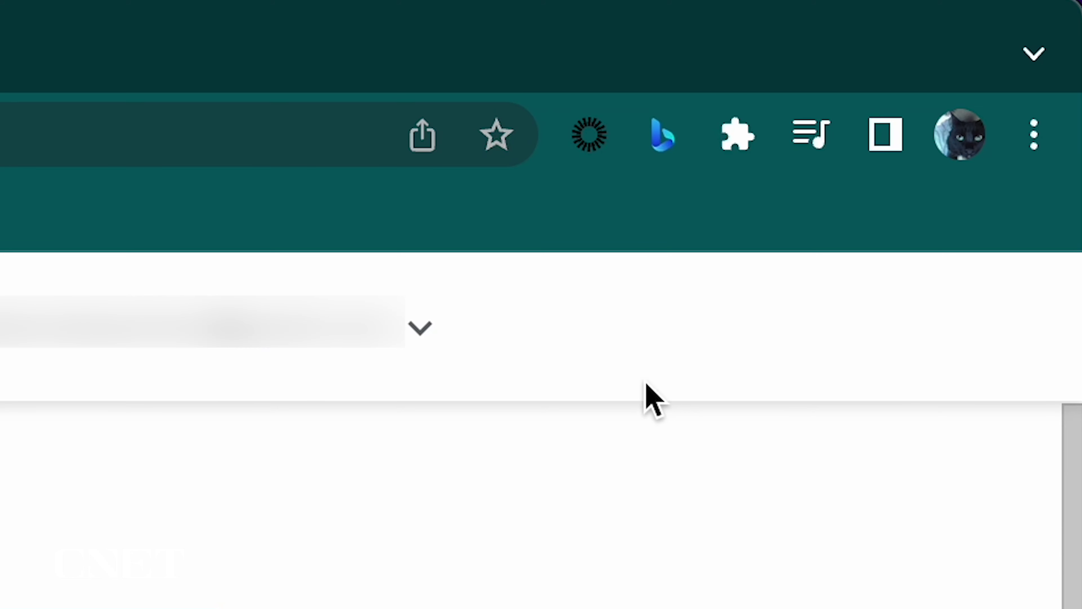
click(656, 134)
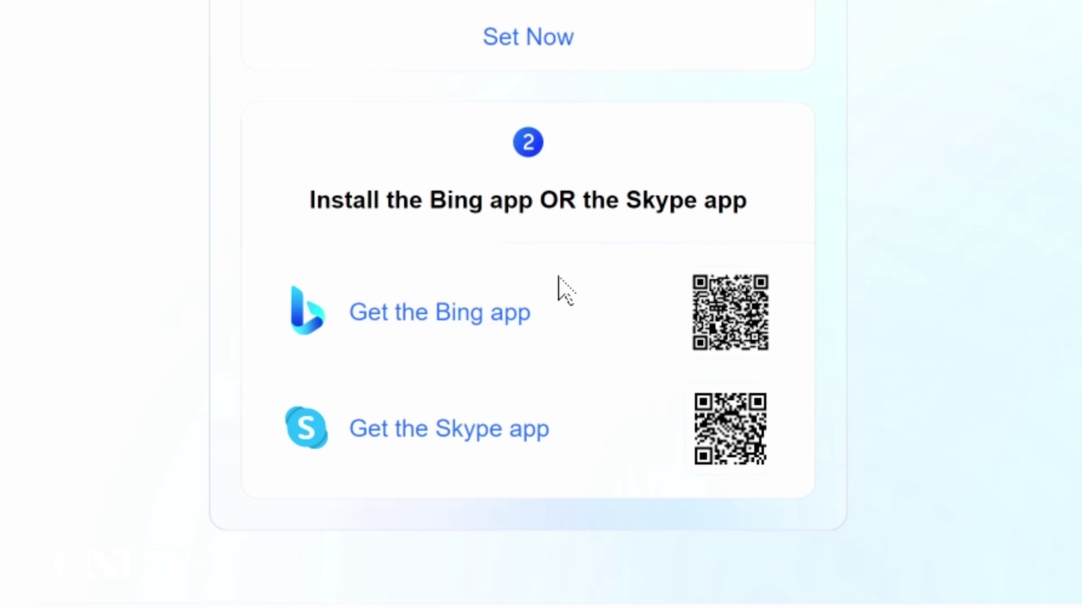
click(529, 312)
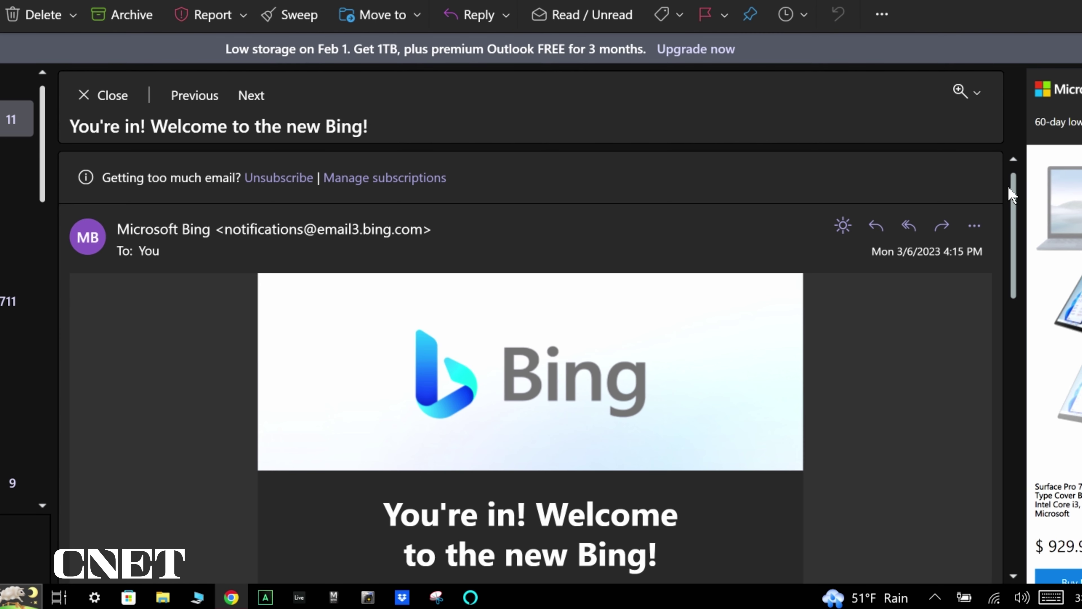
Scroll the 'You're in! Welcome to the new Bing!' email and start the chat via Chat now
drag(1016, 200, 1010, 235)
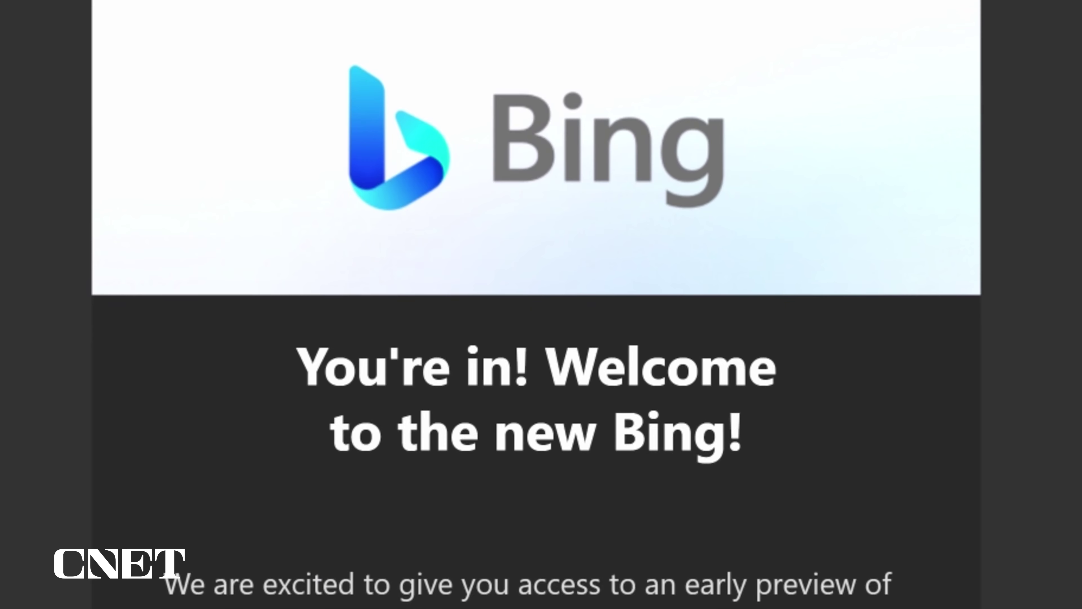
drag(1010, 235, 1011, 367)
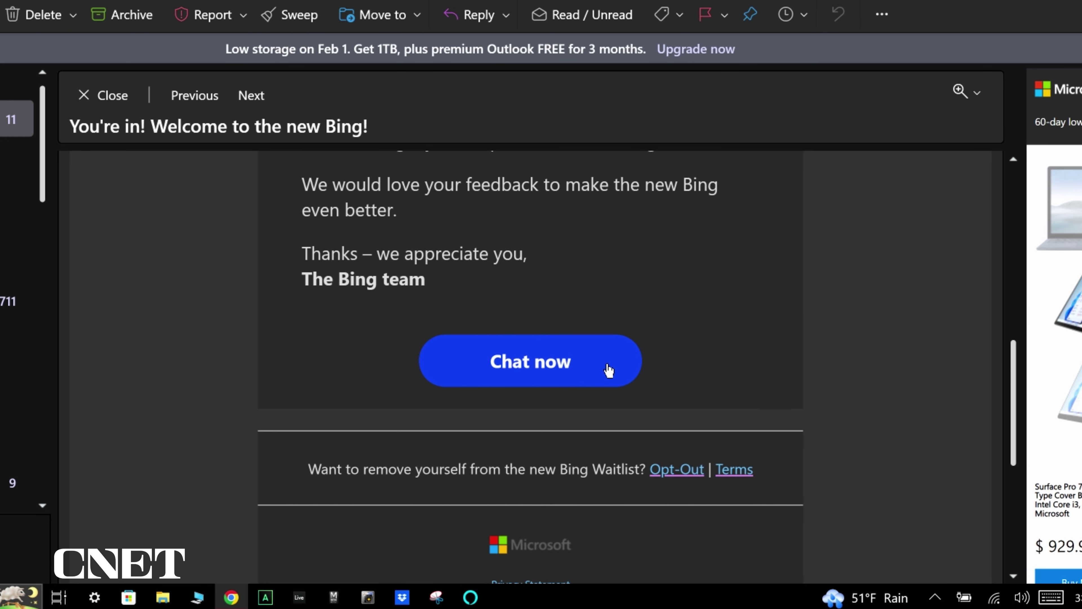
click(517, 368)
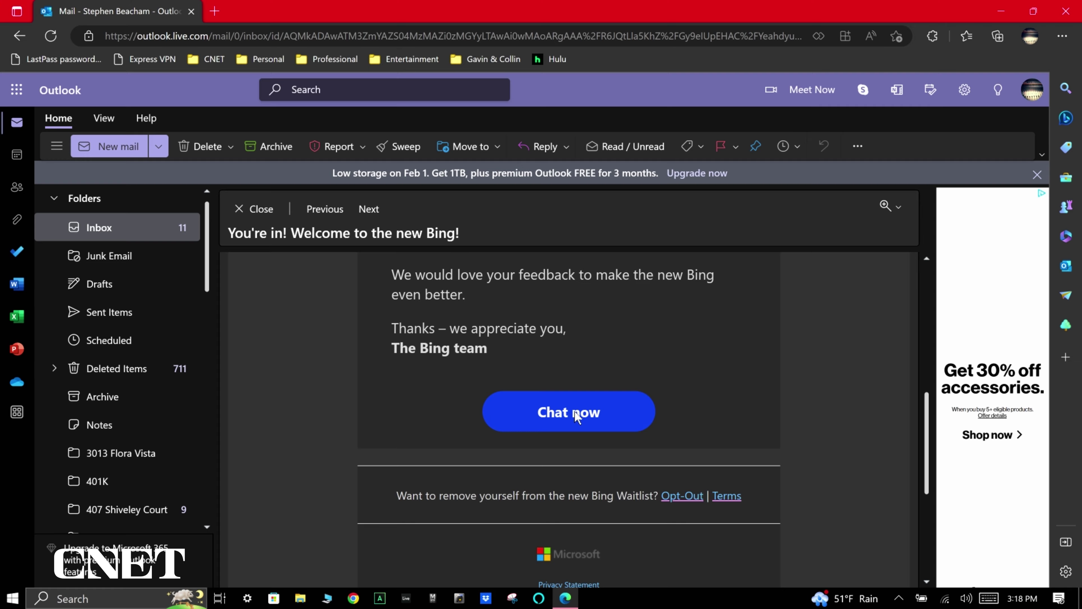
click(577, 413)
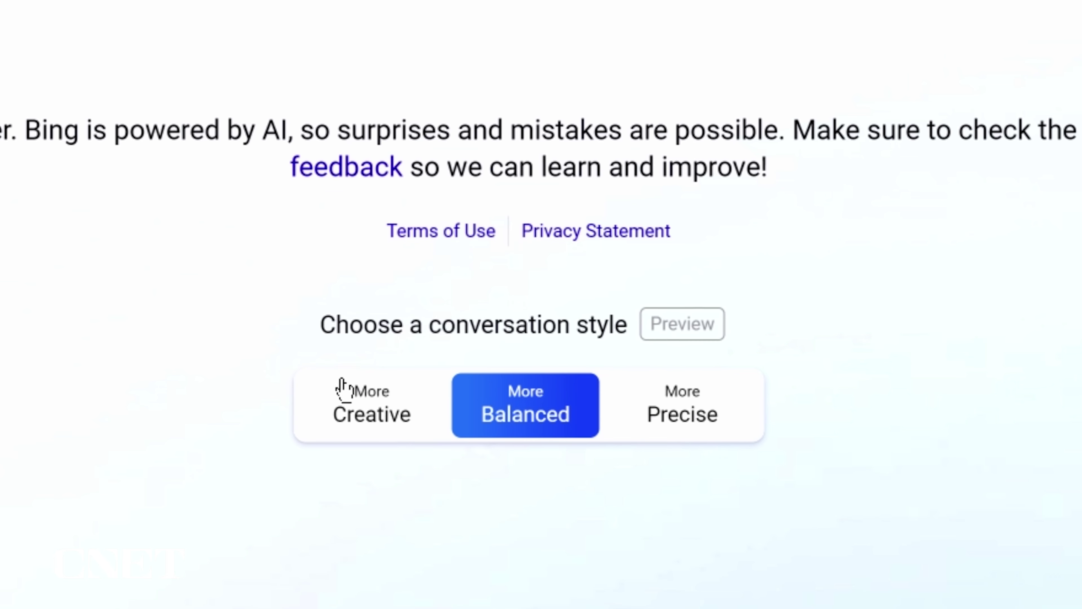
mouse_move(359, 418)
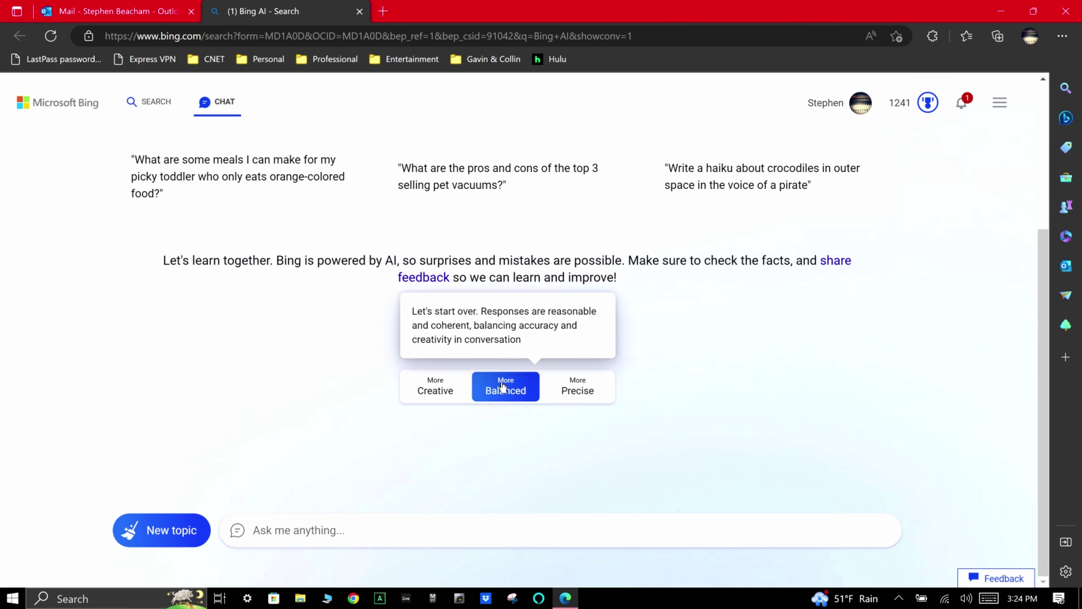
Switch to More Creative style and ask about a cat throwing up and Mbox Studio sales
click(434, 390)
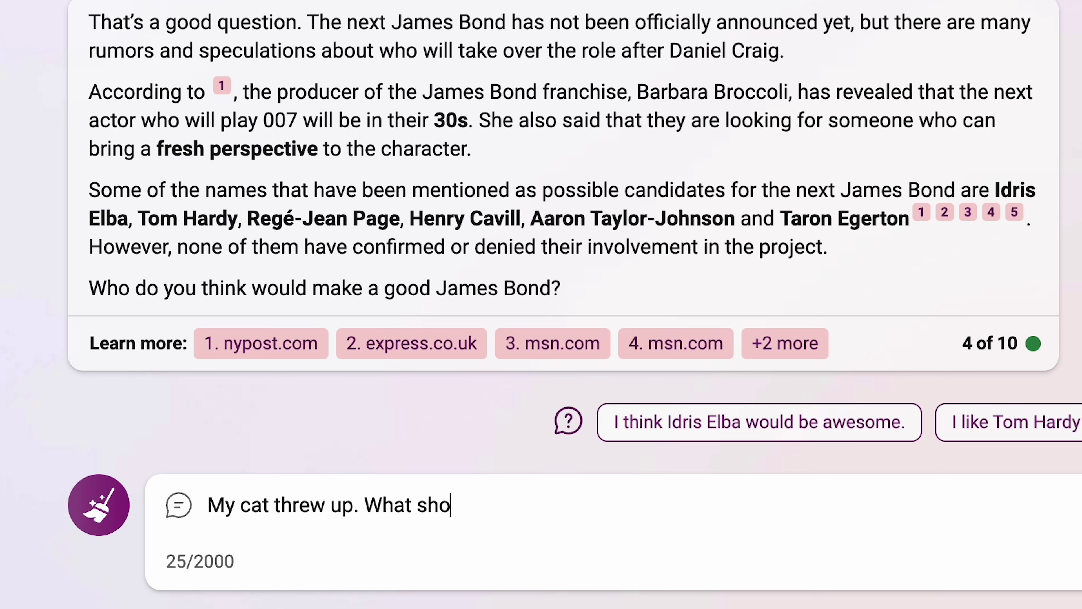
key(Return)
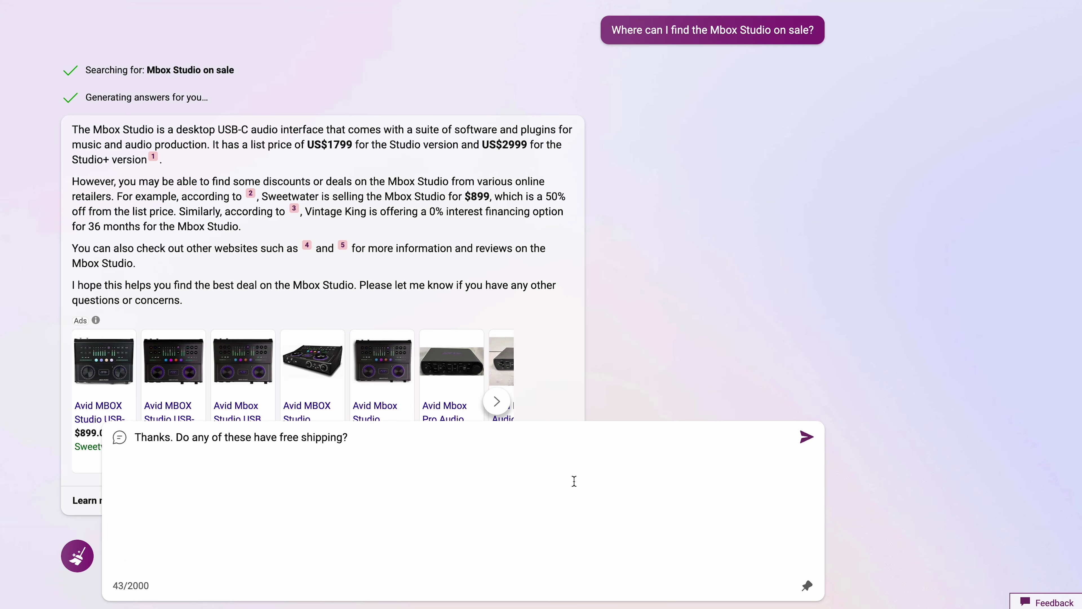
key(Return)
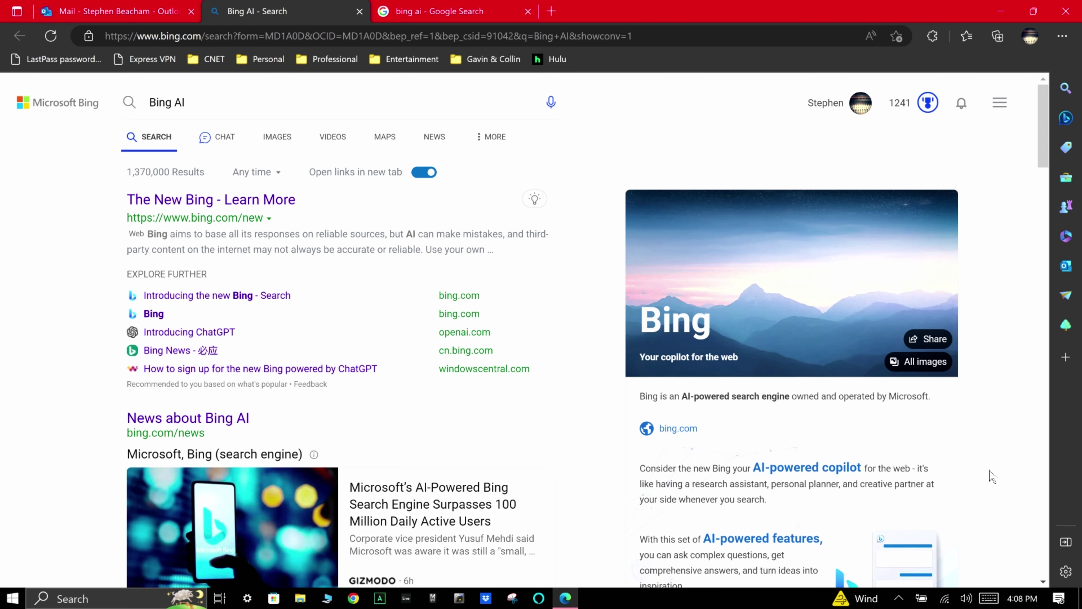
scroll(991, 477, up, 2)
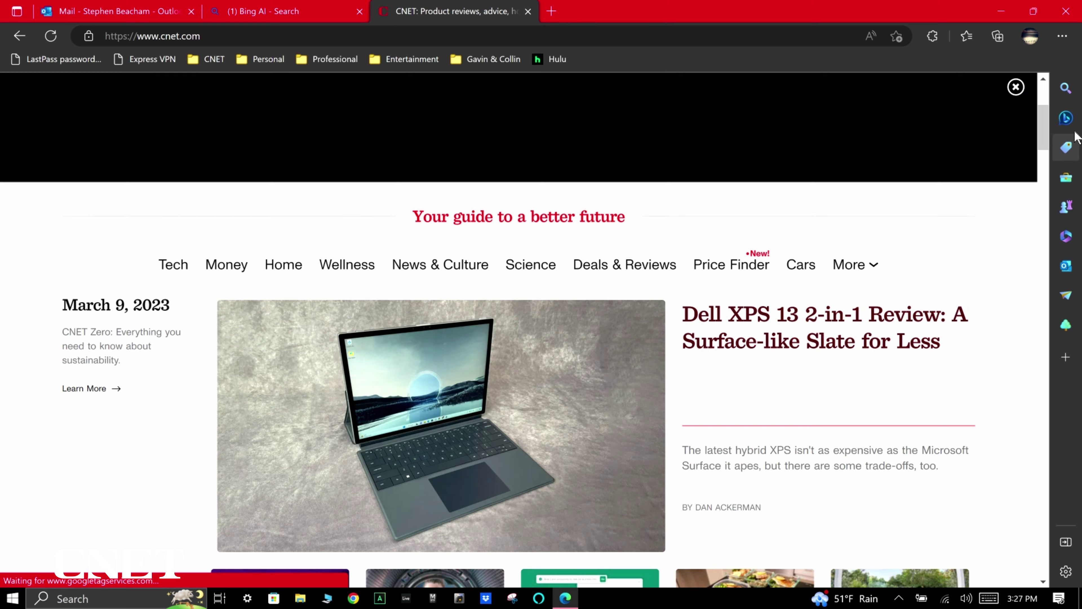
Open the Discover sidebar beside the CNET page, scroll its Overview, and view Site Info
click(1066, 117)
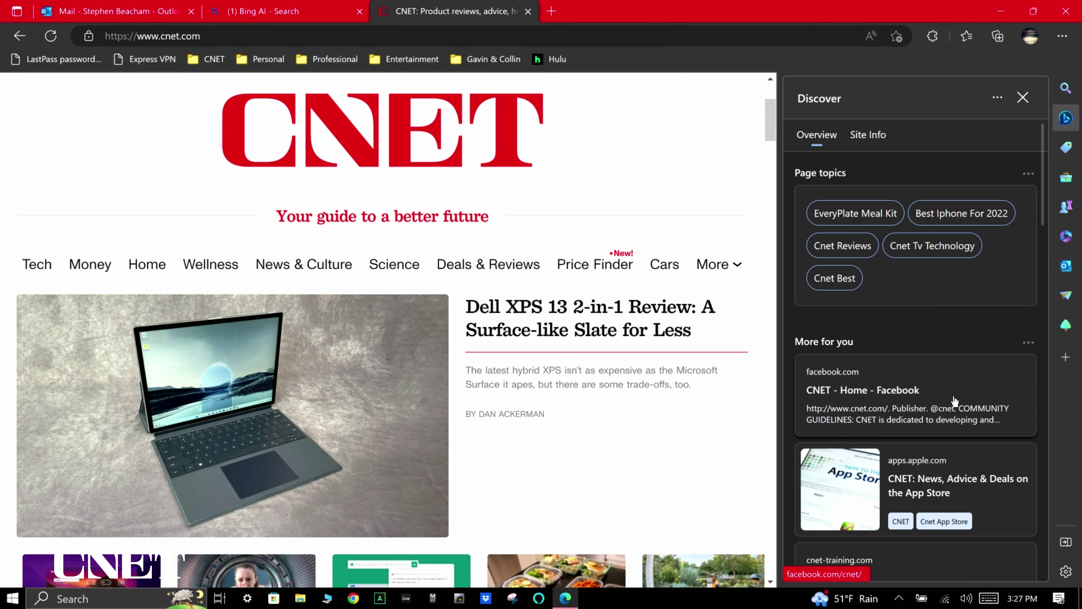
scroll(960, 359, down, 10)
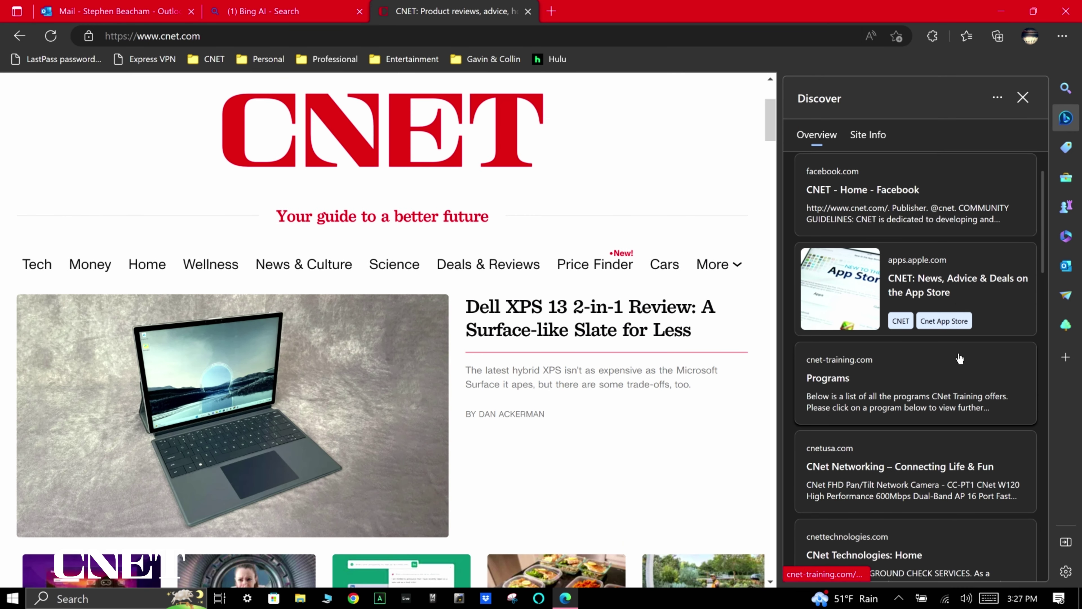
scroll(960, 360, down, 3)
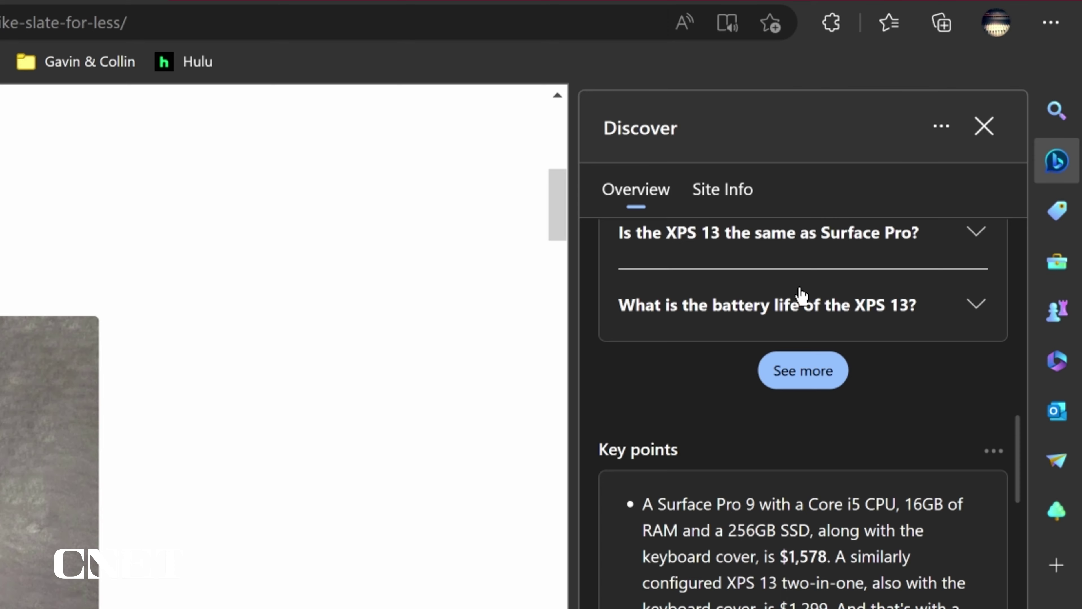
click(743, 192)
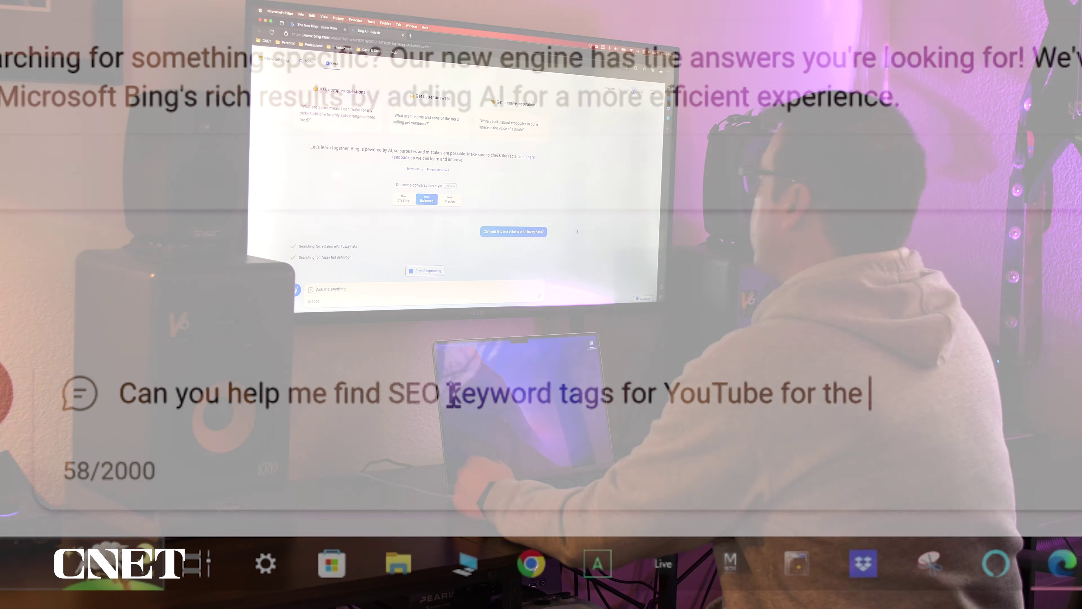
Ask for PS VR2 YouTube keyword tags and what the Sacramento Kings need for first place
text(PS VR2)
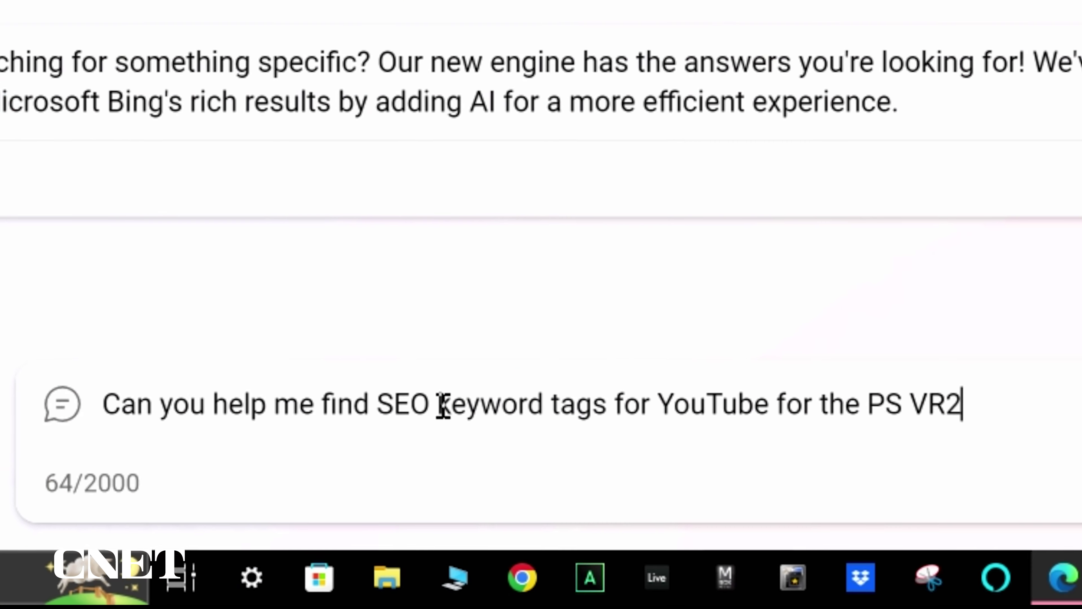
key(Return)
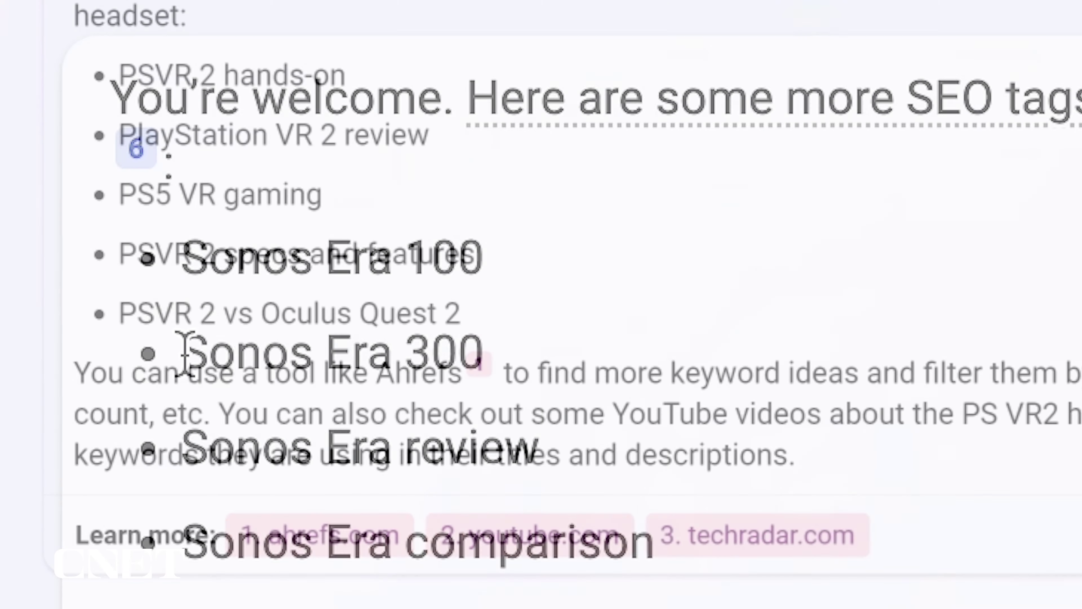
text(do the Sacramento Kings need to win to get into first place?)
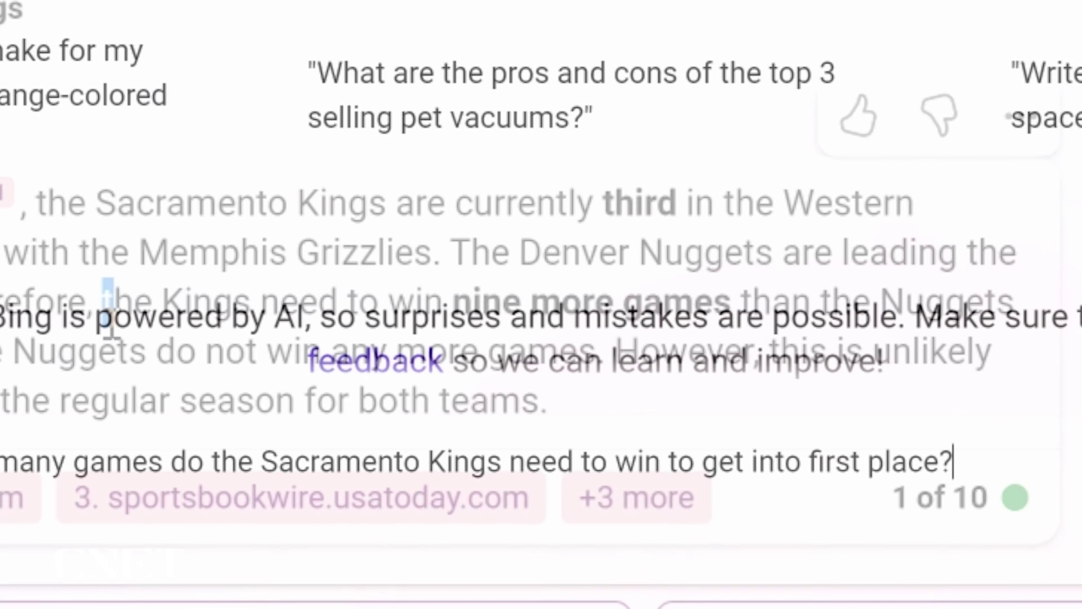
Highlight a phrase in the answer, then ask what cool stuff the chat can do and about producing music
drag(110, 324, 1031, 303)
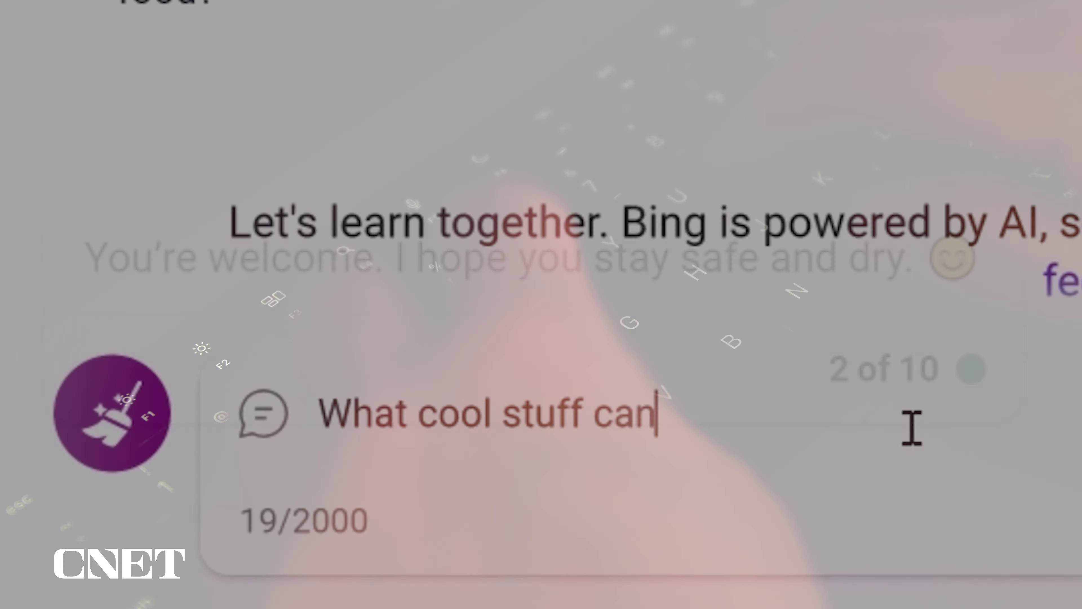
text(you do?)
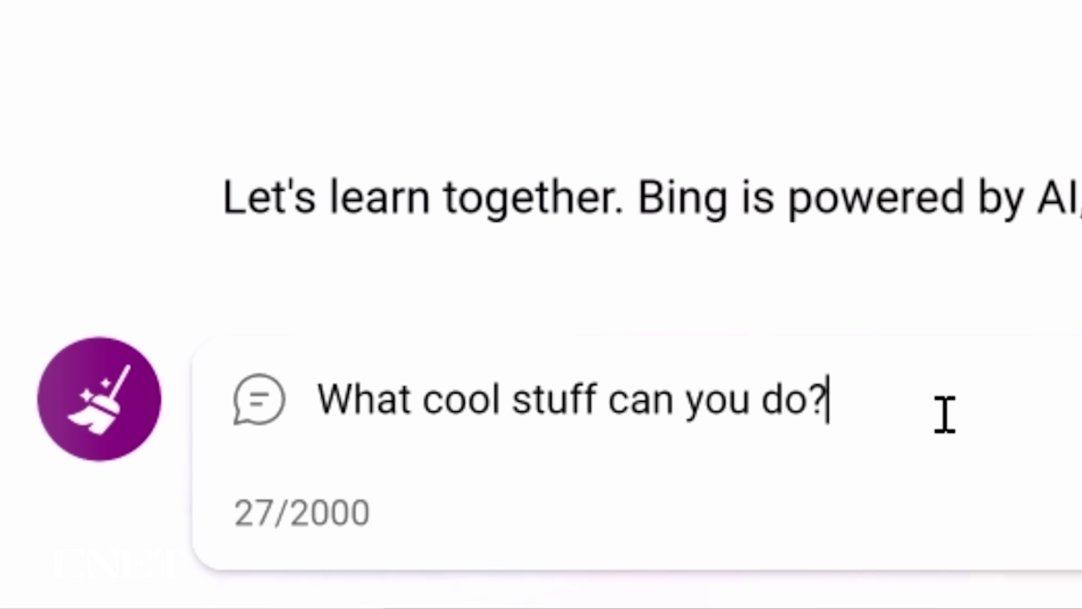
key(Return)
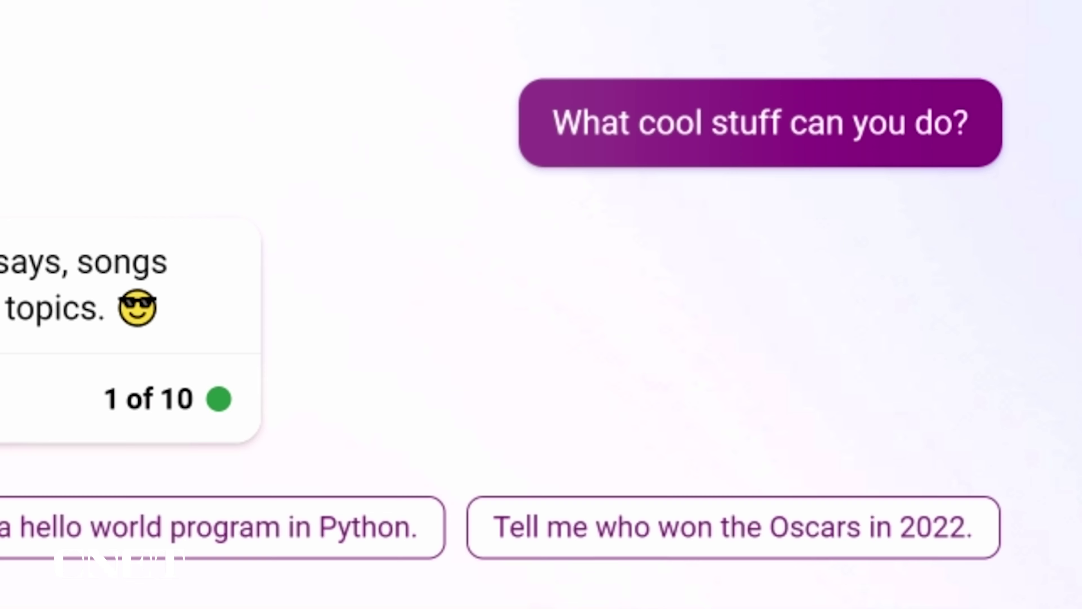
key(Return)
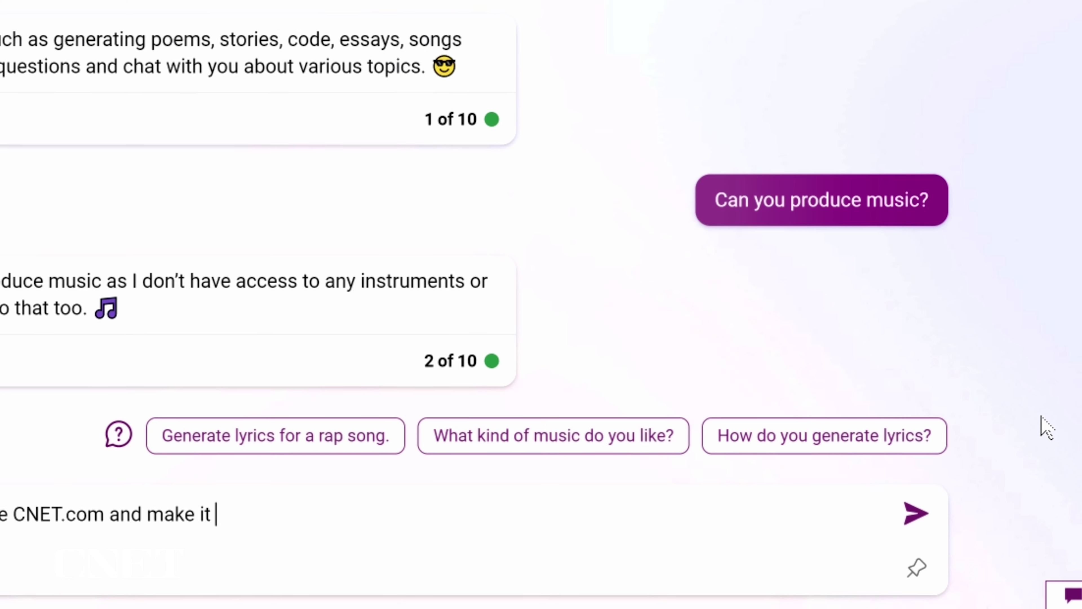
Send 'Write me a song about the website CNET.com and make it funny?' to the chat
text(funny?)
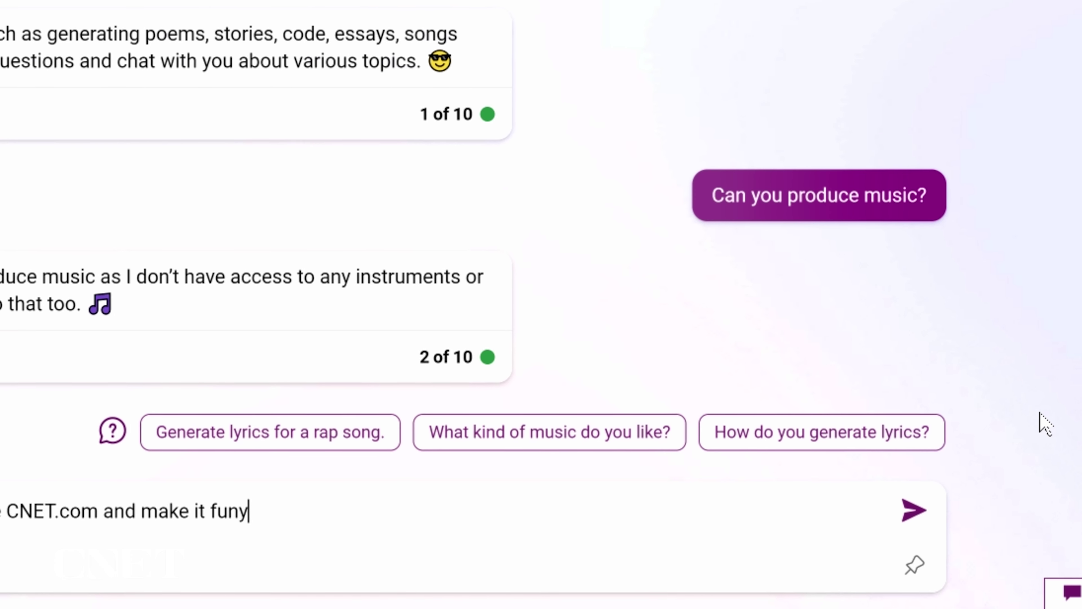
key(Return)
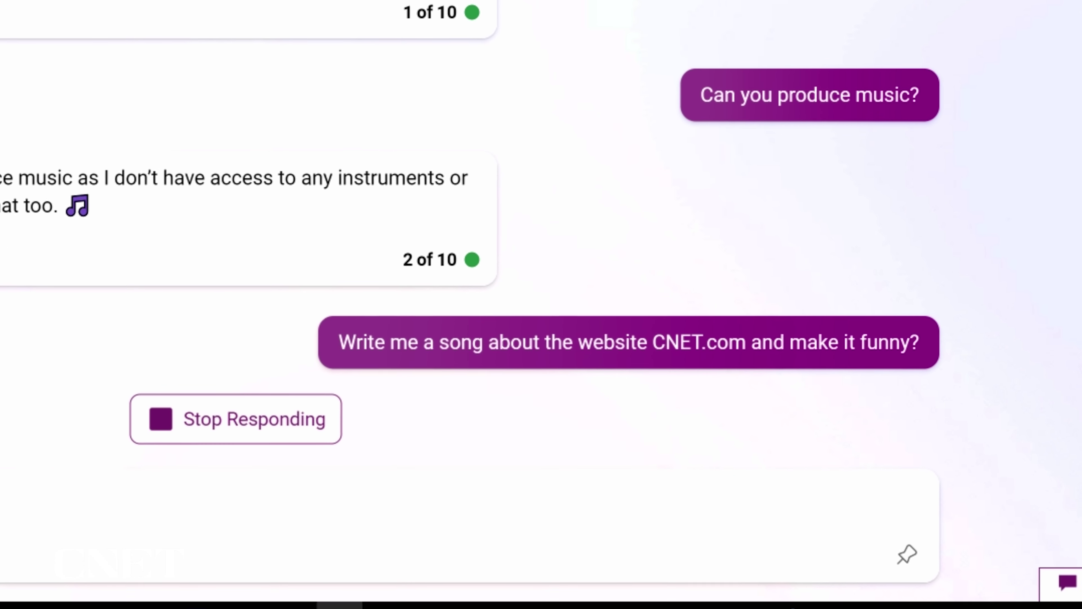